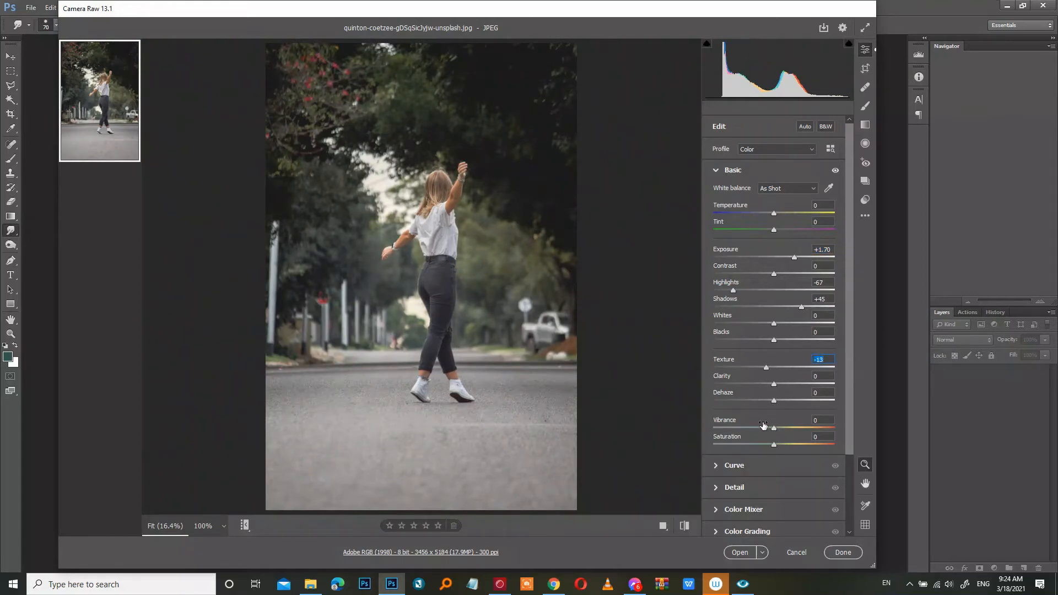
- Set Dehaze to +20 and Vibrance to +45 in the Basic panel
{"action": "mouse_move", "coordinate": [776, 402]}
{"action": "left_mouse_down"}
{"action": "mouse_move", "coordinate": [798, 401]}
{"action": "mouse_move", "coordinate": [788, 399]}
{"action": "left_mouse_up"}
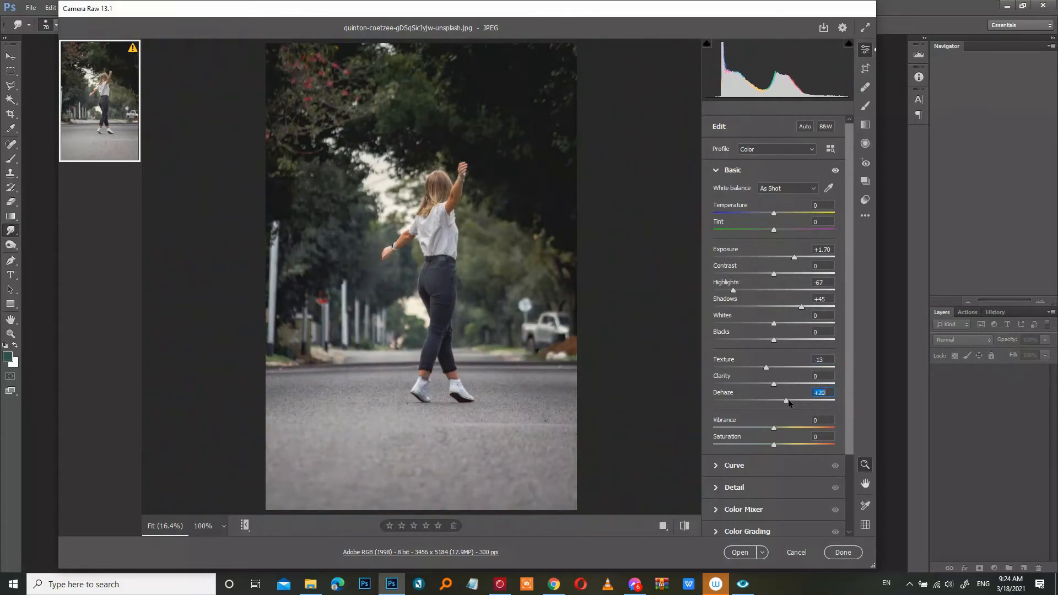
{"action": "left_click_drag", "start_coordinate": [851, 435], "coordinate": [855, 487]}
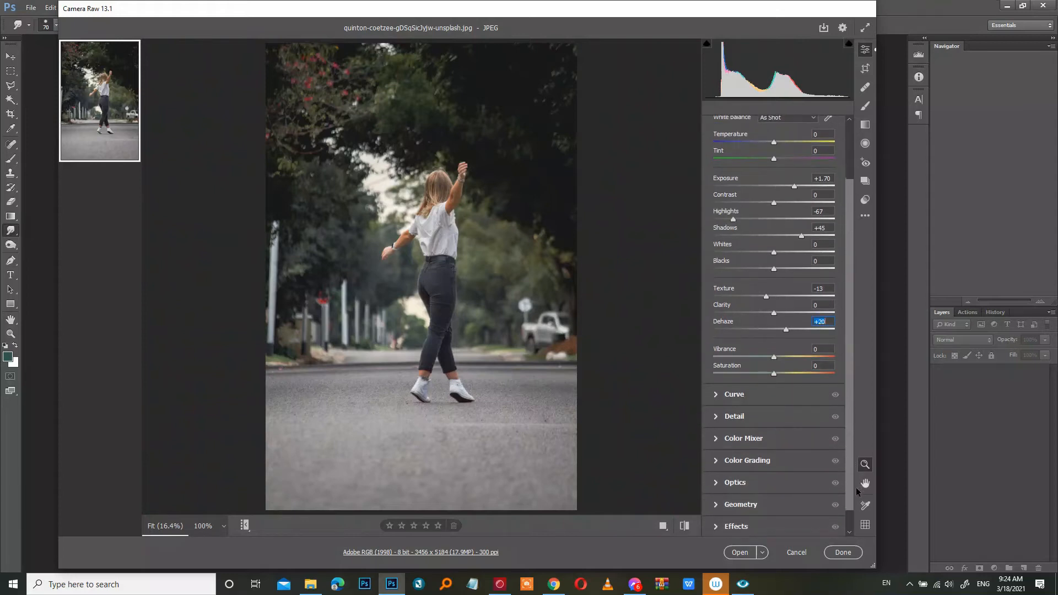
{"action": "left_click_drag", "start_coordinate": [773, 357], "coordinate": [797, 357]}
{"action": "left_click_drag", "start_coordinate": [804, 359], "coordinate": [803, 358]}
- In the Color Mixer, lower the orange saturation and set the orange luminance to +33
{"action": "left_click", "coordinate": [748, 438]}
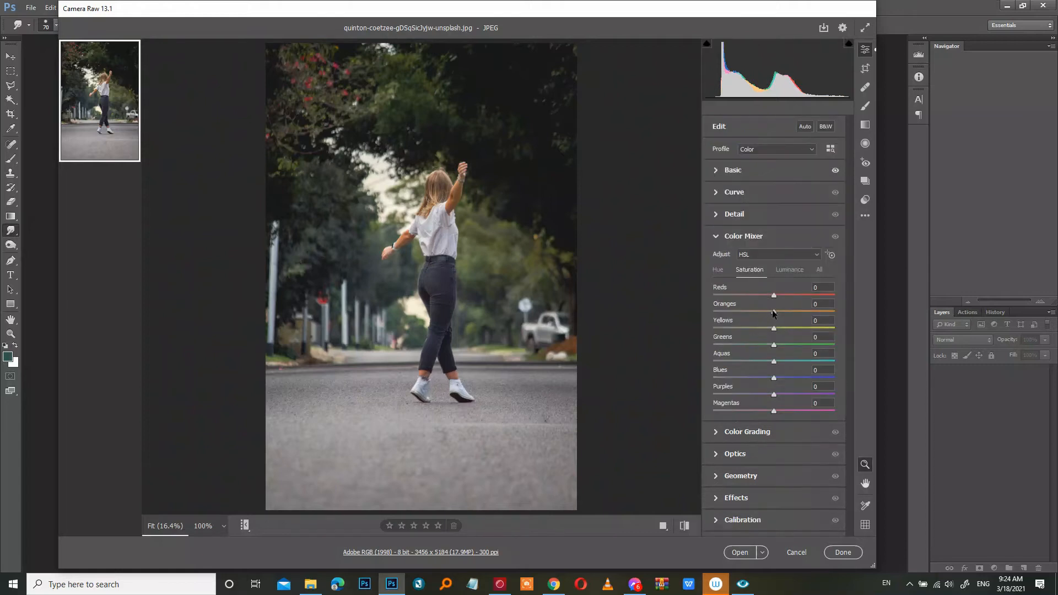
{"action": "left_click_drag", "start_coordinate": [774, 312], "coordinate": [757, 312]}
{"action": "left_click", "coordinate": [788, 271]}
{"action": "left_click_drag", "start_coordinate": [776, 311], "coordinate": [796, 310]}
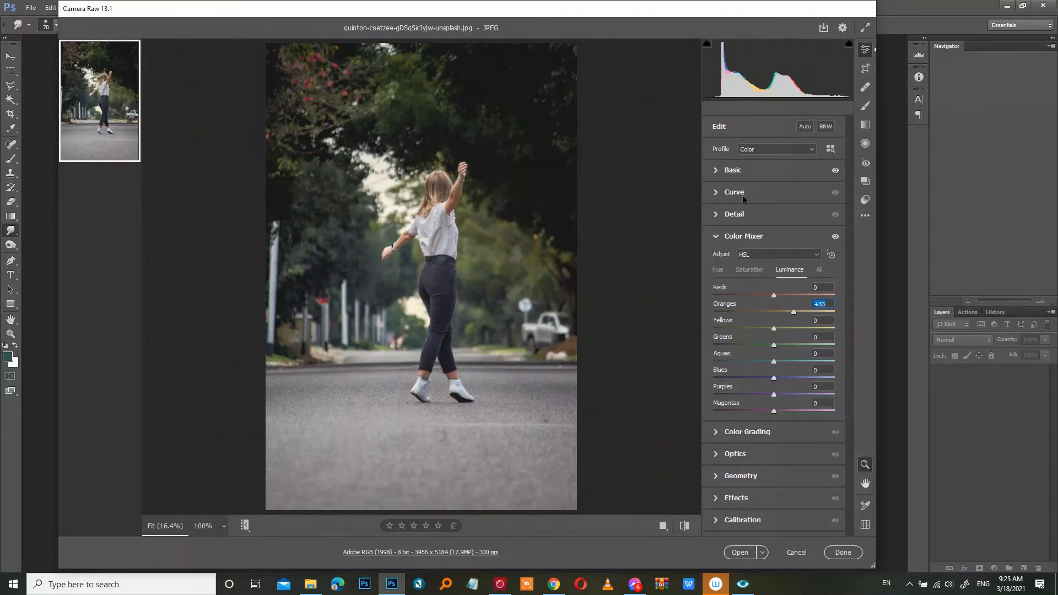
- Nudge Exposure slightly and shape the tone curve by raising the black point and lifting the midtones
{"action": "left_click", "coordinate": [732, 170]}
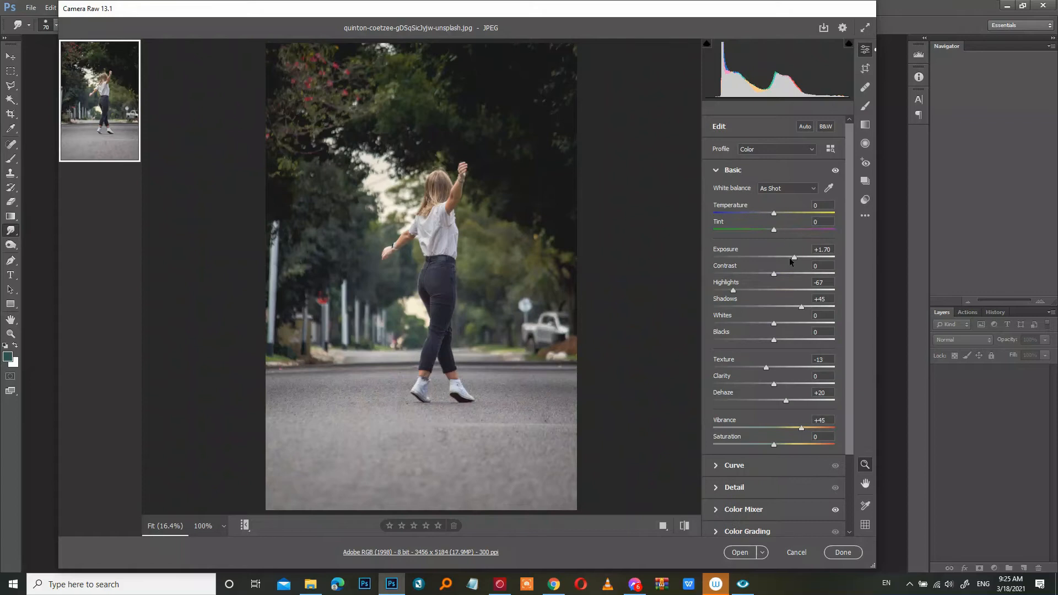
{"action": "left_click_drag", "start_coordinate": [793, 256], "coordinate": [795, 257]}
{"action": "left_click", "coordinate": [756, 466]}
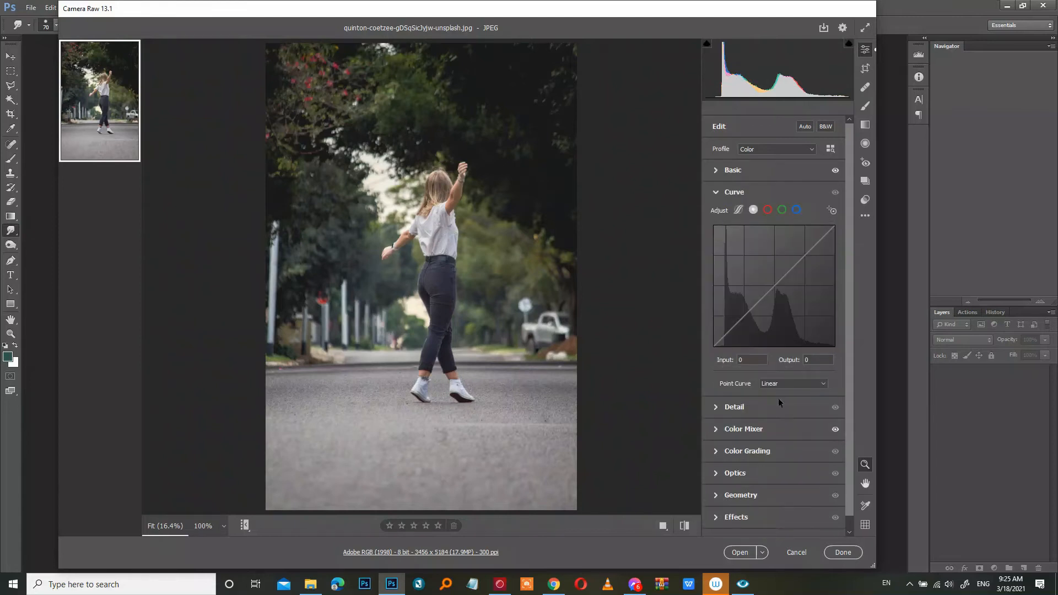
{"action": "left_click_drag", "start_coordinate": [714, 346], "coordinate": [722, 346]}
{"action": "left_click_drag", "start_coordinate": [769, 296], "coordinate": [779, 276]}
{"action": "scroll", "coordinate": [851, 477], "scroll_direction": "down", "scroll_amount": 1}
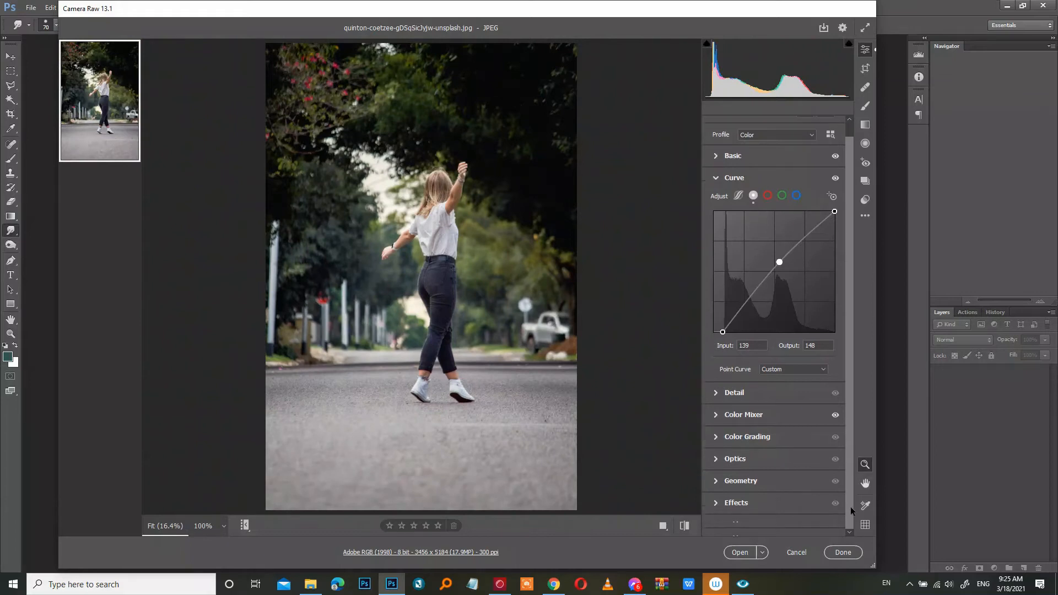
- In Calibration, set Green Primary hue +29, saturation -45 and Blue Primary hue -54, saturation +50
{"action": "left_click", "coordinate": [748, 525]}
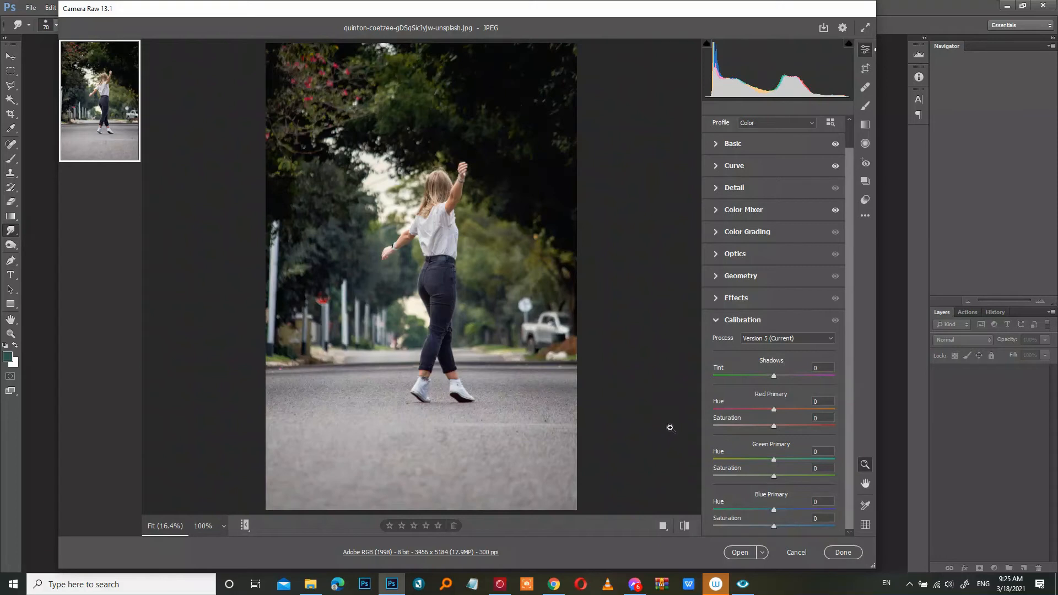
{"action": "left_click_drag", "start_coordinate": [772, 479], "coordinate": [791, 463]}
{"action": "left_click_drag", "start_coordinate": [774, 509], "coordinate": [804, 531]}
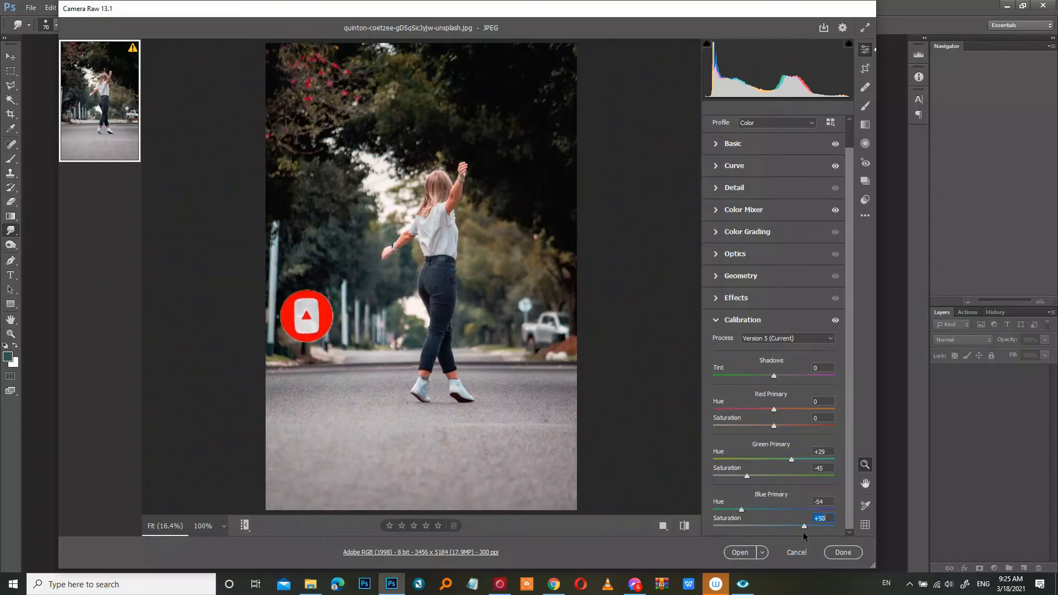
- Set the Red Primary hue to +54 and its saturation to -22
{"action": "left_click_drag", "start_coordinate": [773, 409], "coordinate": [812, 411]}
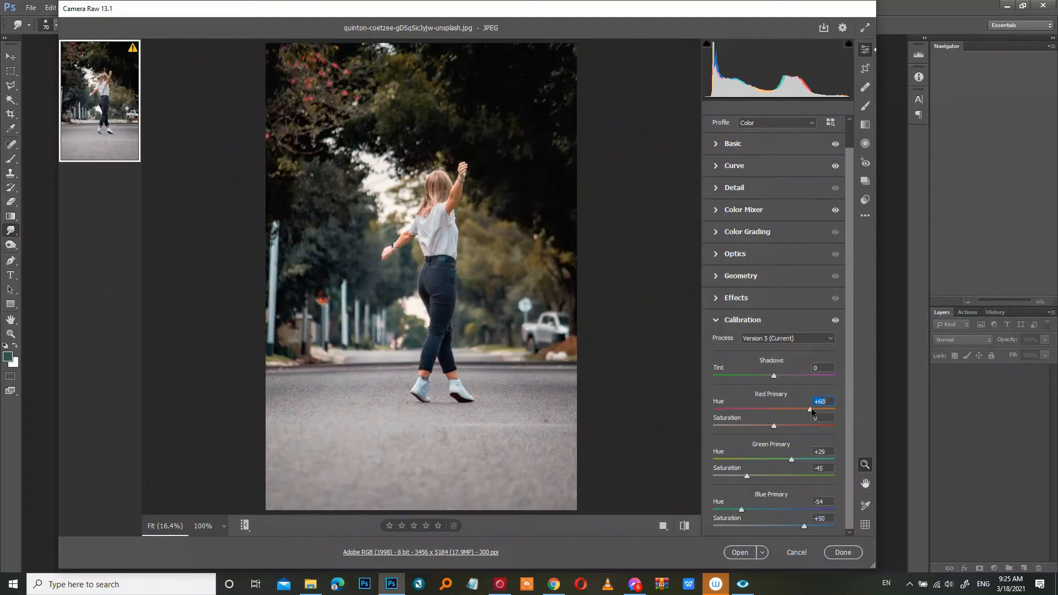
{"action": "left_click", "coordinate": [771, 424]}
{"action": "left_click_drag", "start_coordinate": [758, 426], "coordinate": [760, 425]}
{"action": "scroll", "coordinate": [844, 308], "scroll_direction": "up", "scroll_amount": 1}
{"action": "scroll", "coordinate": [845, 330], "scroll_direction": "down", "scroll_amount": 1}
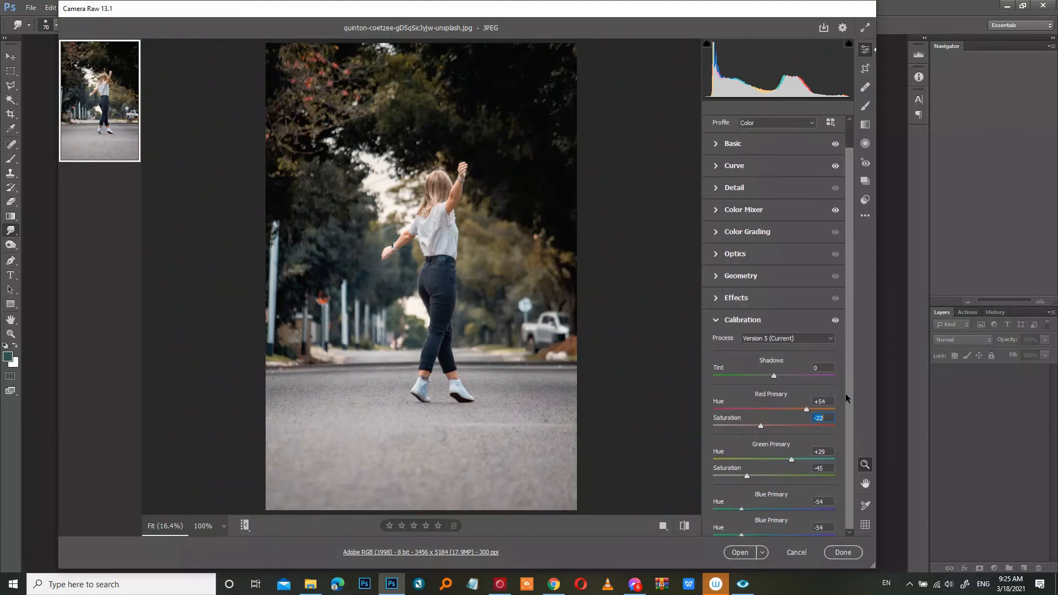
- Open Effects and set Vignetting to -15
{"action": "left_click", "coordinate": [738, 301]}
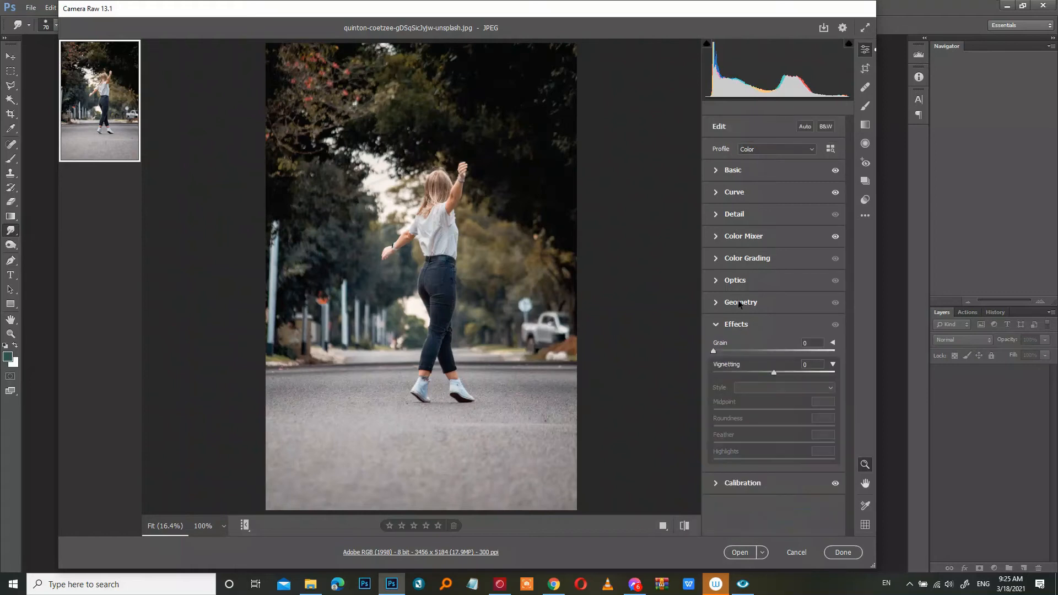
{"action": "left_click_drag", "start_coordinate": [773, 372], "coordinate": [764, 370]}
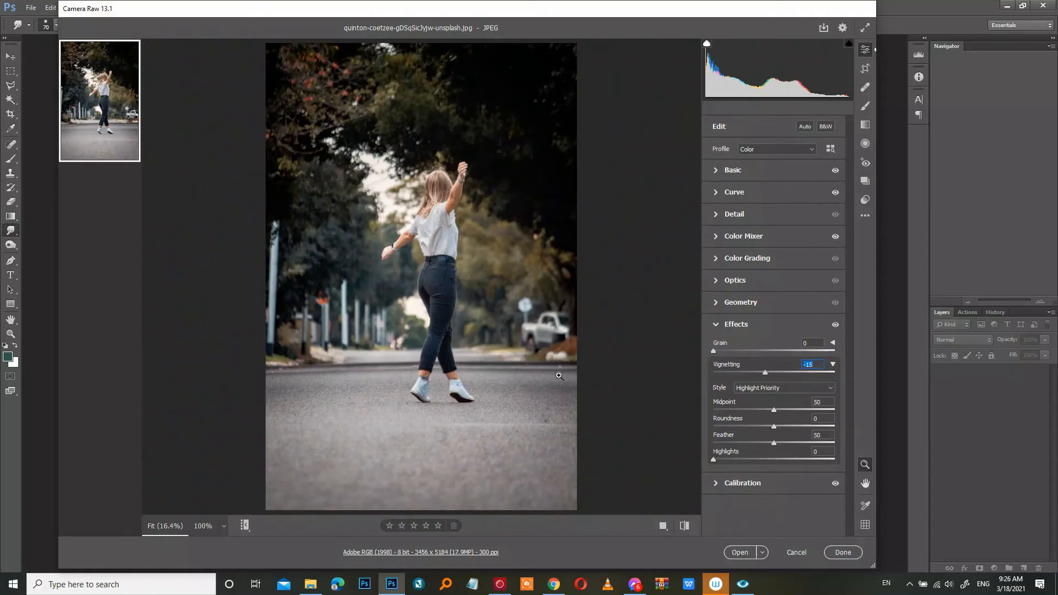
- Open the save options and set the file extension to .dng
{"action": "left_click", "coordinate": [822, 31]}
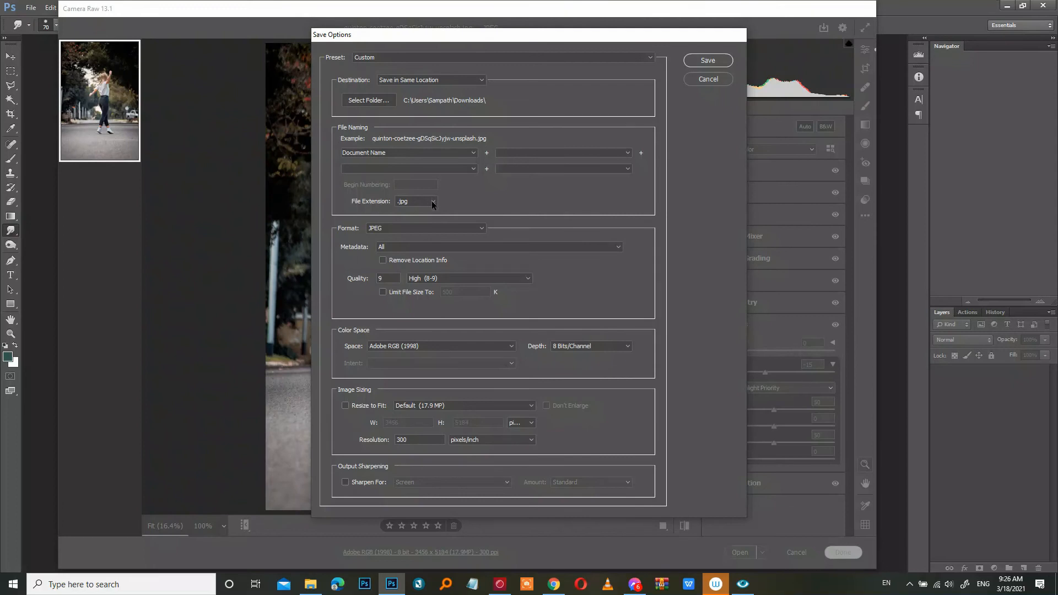
{"action": "left_click", "coordinate": [432, 202]}
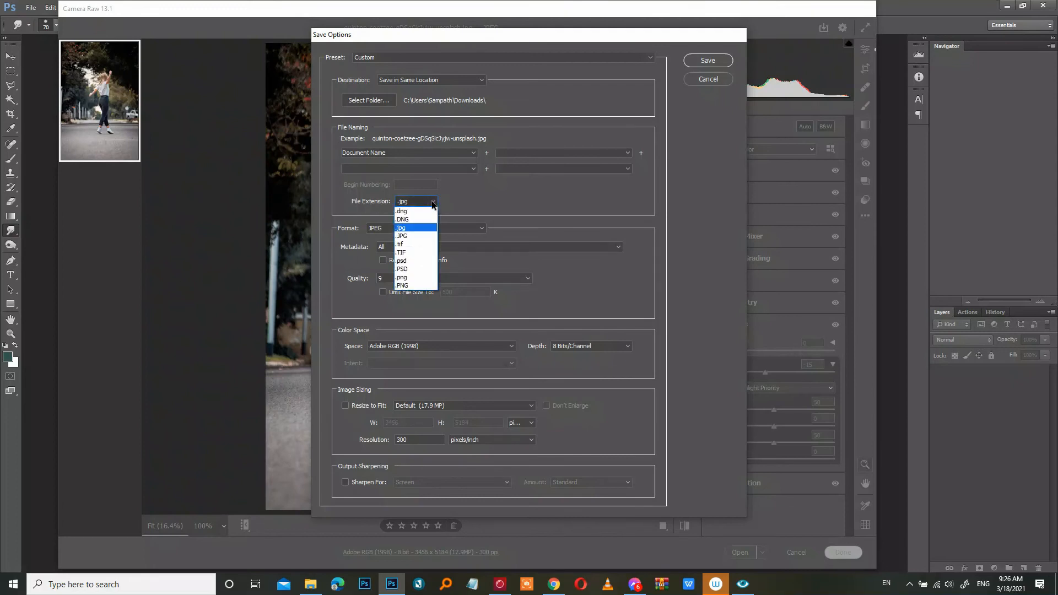
{"action": "left_click", "coordinate": [408, 212]}
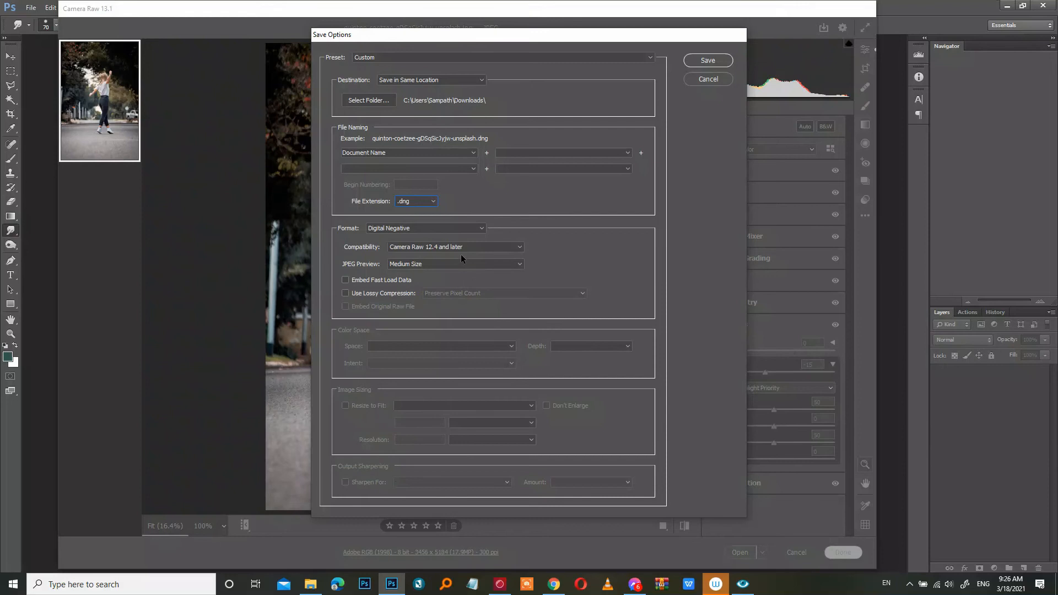
{"action": "left_click", "coordinate": [482, 249]}
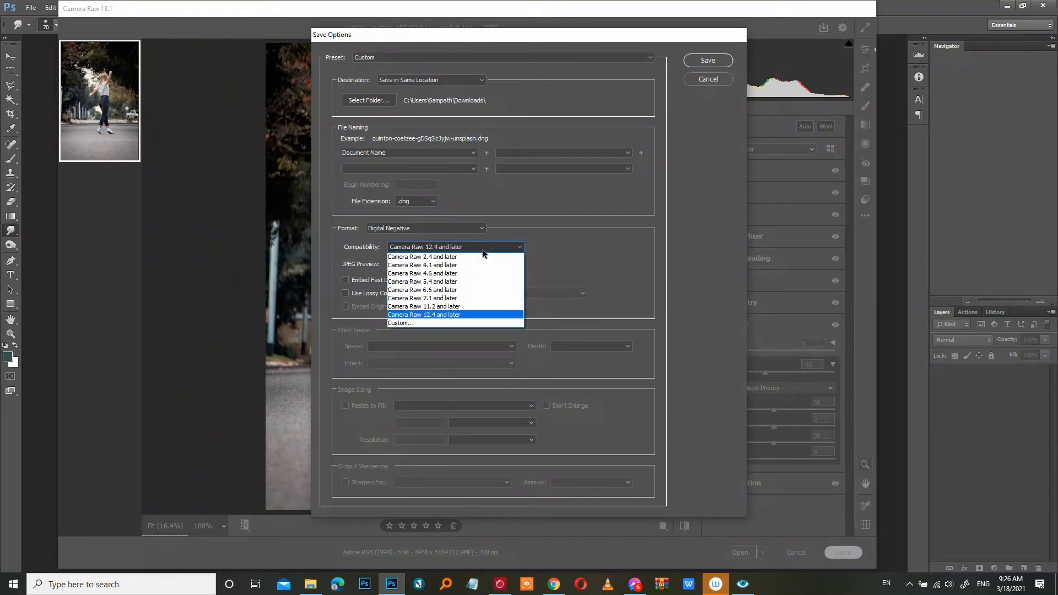
{"action": "left_click", "coordinate": [458, 323]}
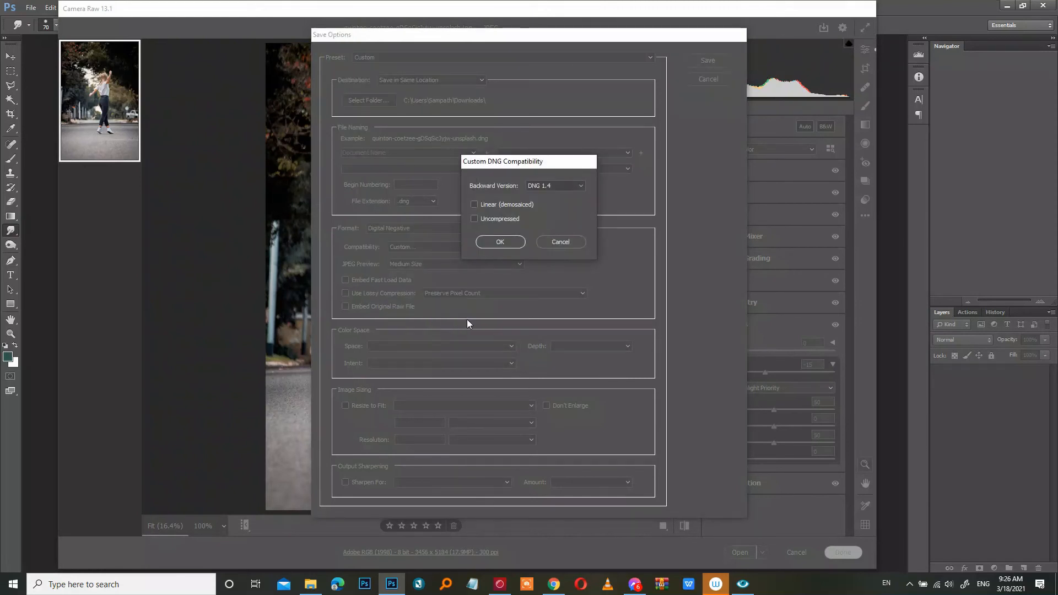
{"action": "left_click", "coordinate": [565, 241]}
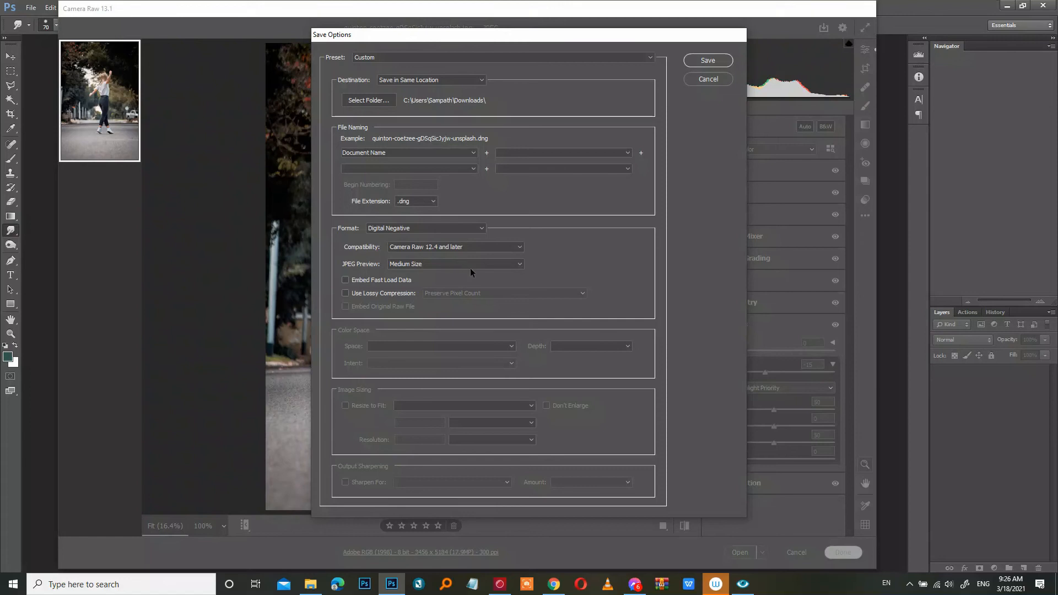
- Keep the JPEG preview at Medium Size and save the image as a DNG
{"action": "left_click", "coordinate": [487, 263]}
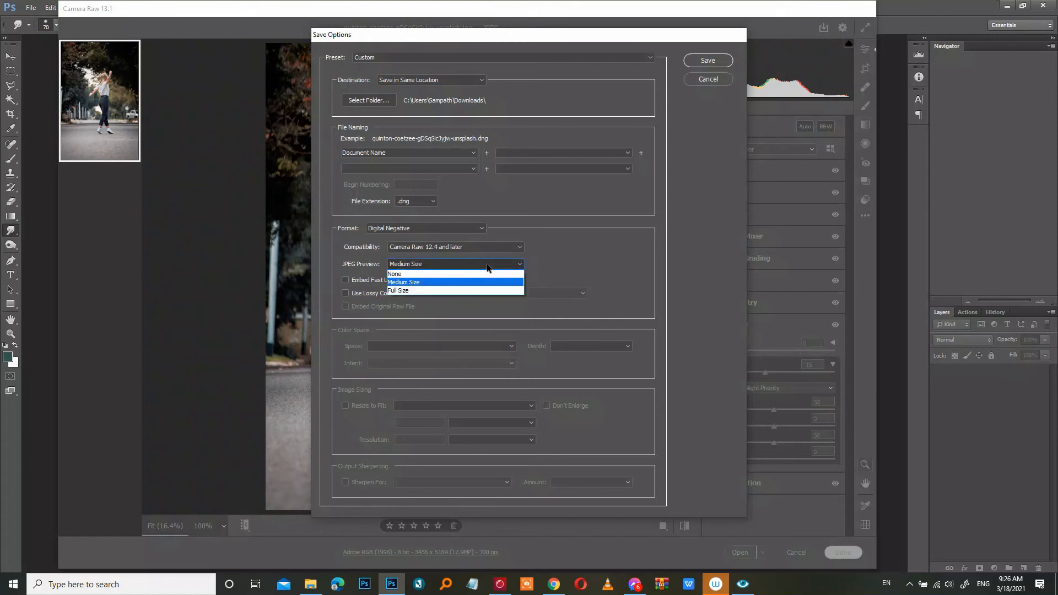
{"action": "left_click", "coordinate": [487, 264]}
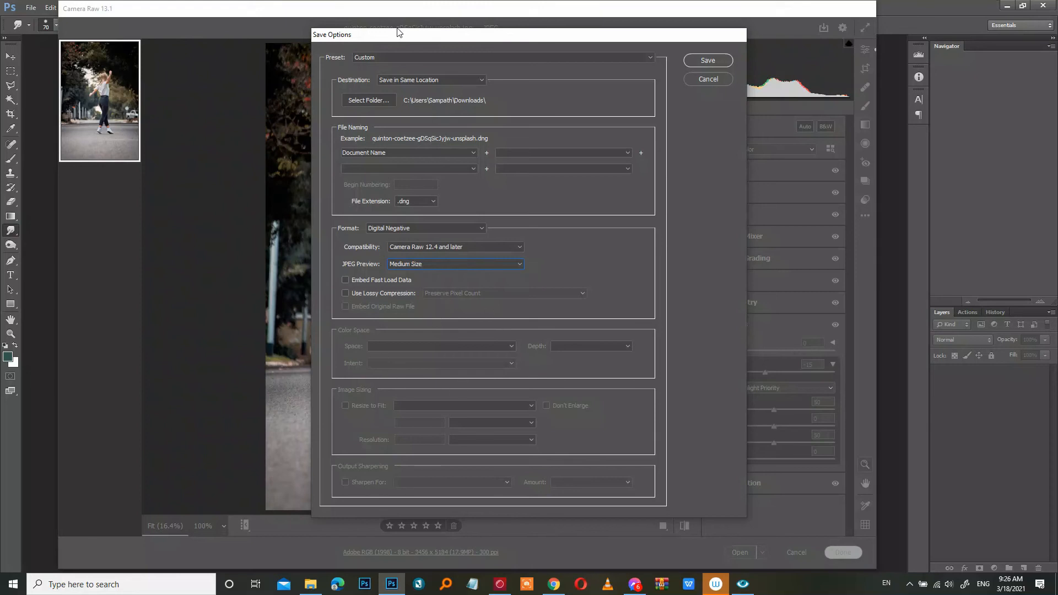
{"action": "left_click", "coordinate": [708, 61]}
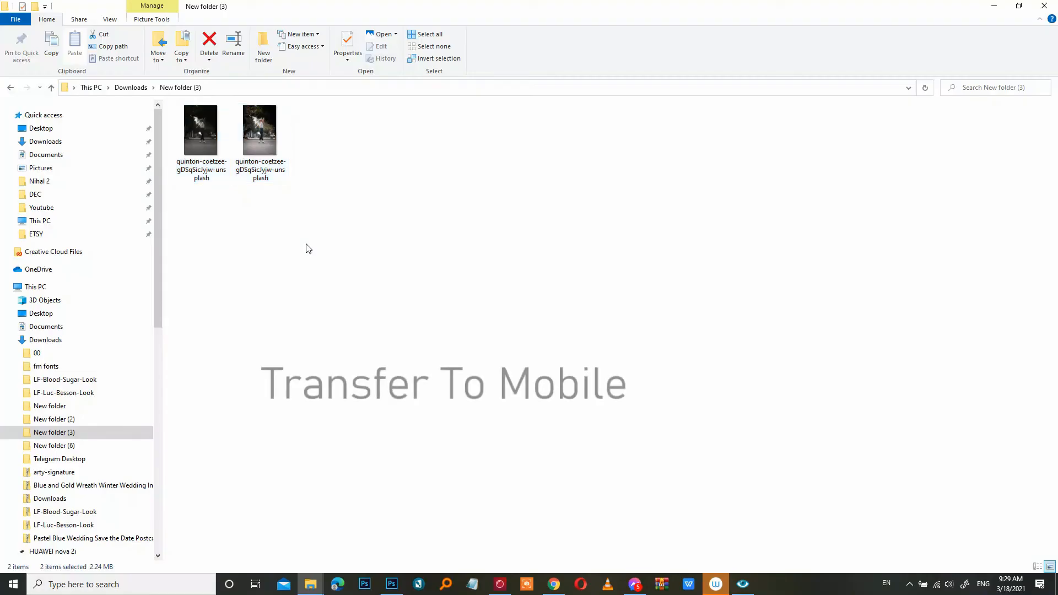
- In File Explorer, copy the saved DNG file from the New folder (3) download folder
{"action": "left_click", "coordinate": [308, 249]}
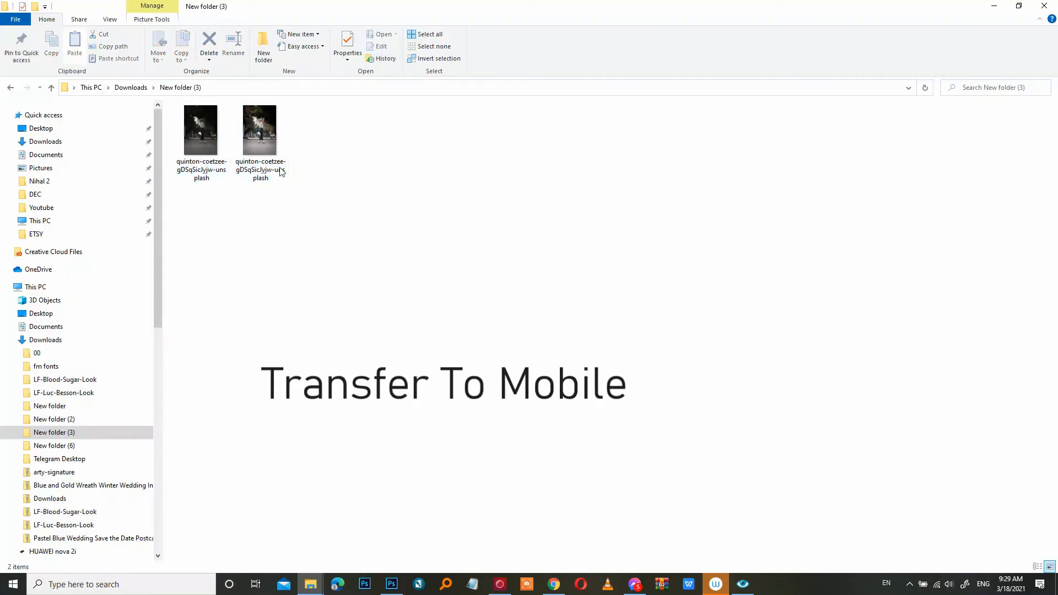
{"action": "left_click", "coordinate": [266, 126]}
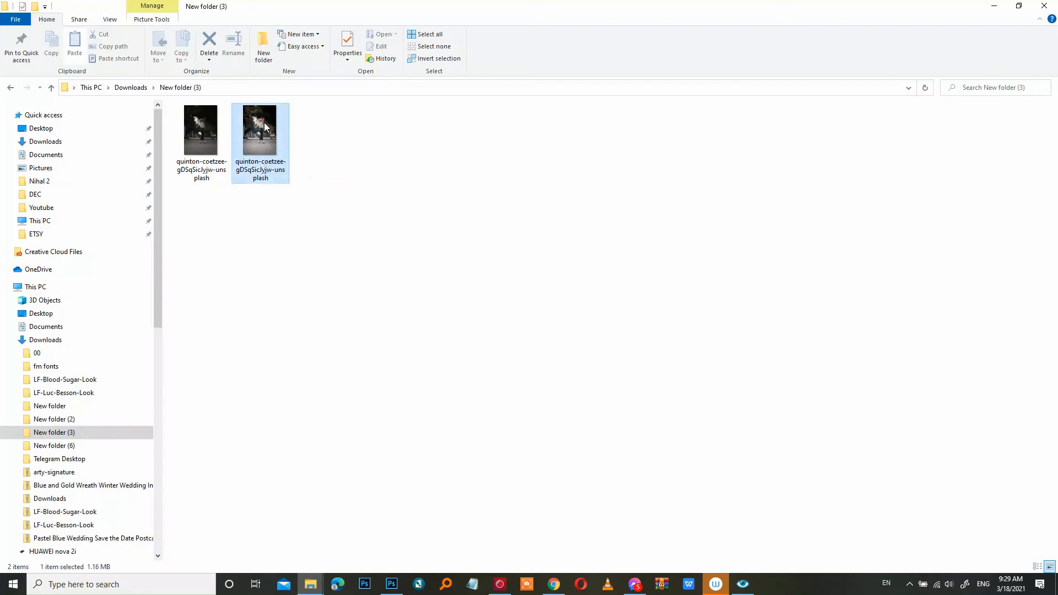
{"action": "right_click", "coordinate": [265, 123]}
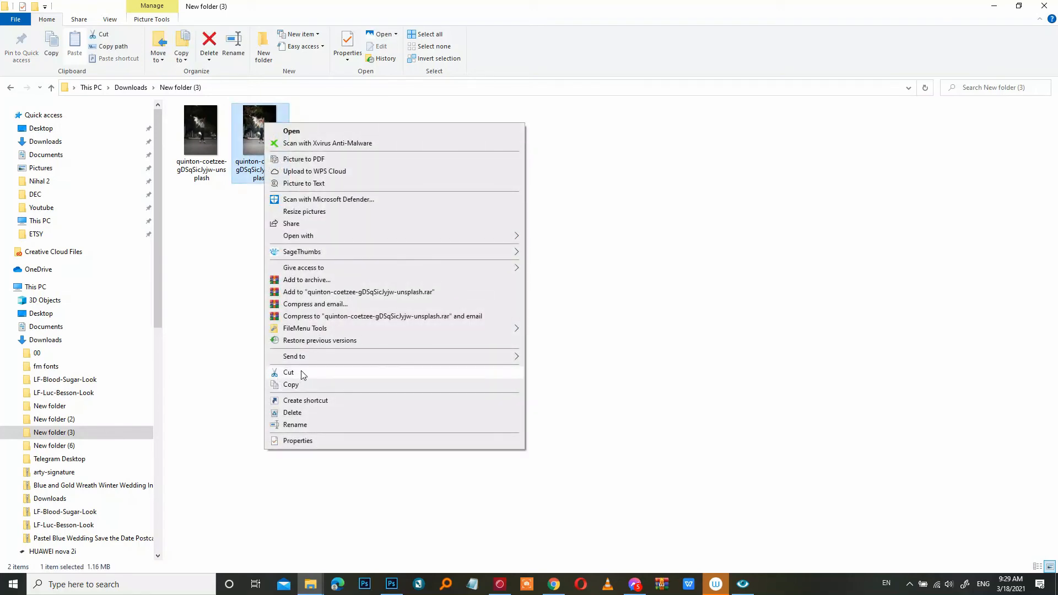
{"action": "left_click", "coordinate": [304, 385]}
- Open the phone's internal storage folder 0 in another window and paste the DNG file there
{"action": "left_click", "coordinate": [322, 589]}
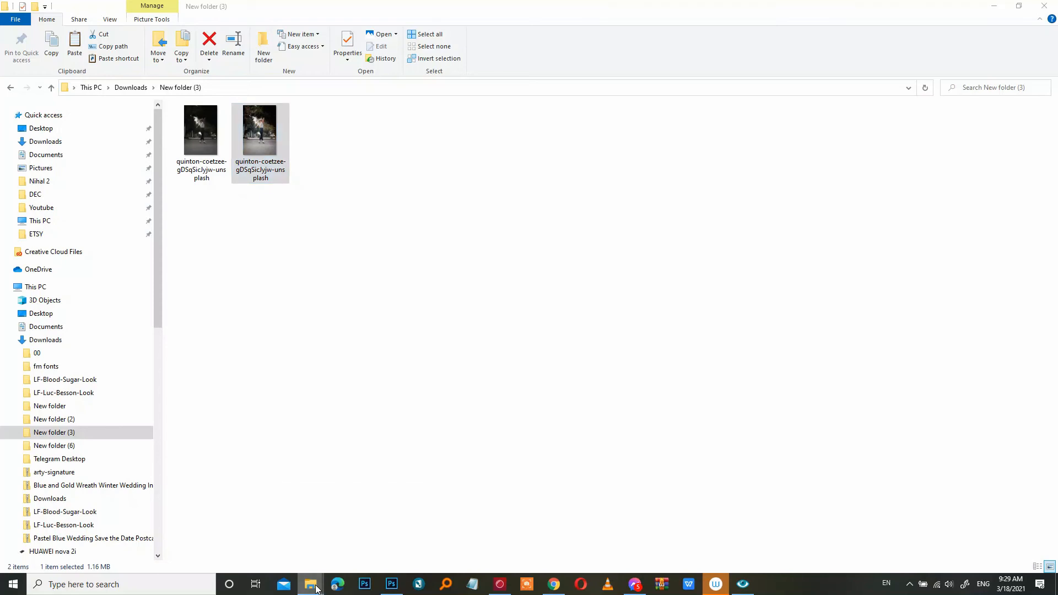
{"action": "left_click", "coordinate": [412, 532]}
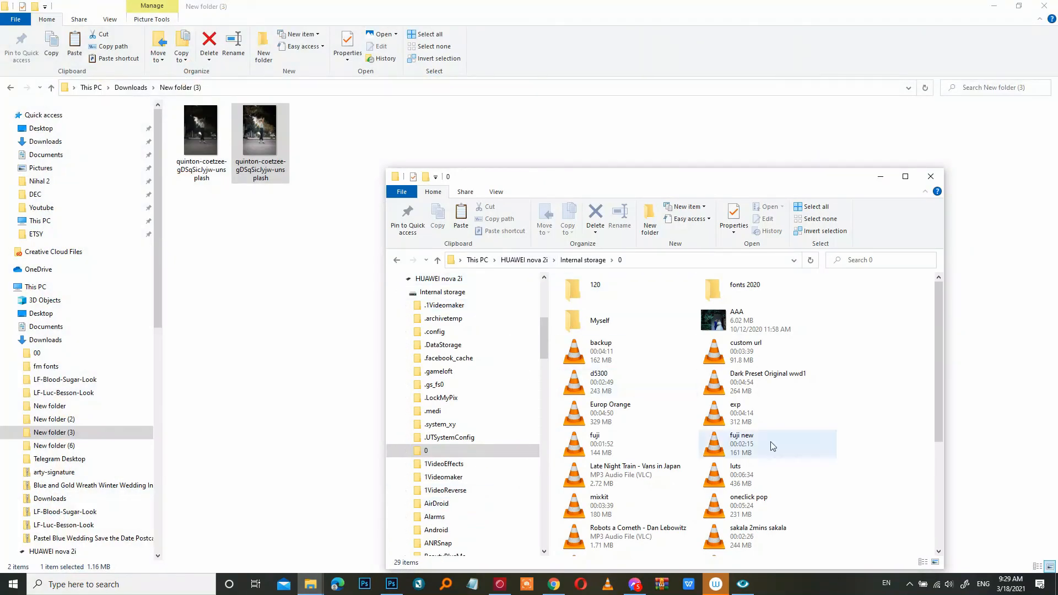
{"action": "right_click", "coordinate": [878, 429]}
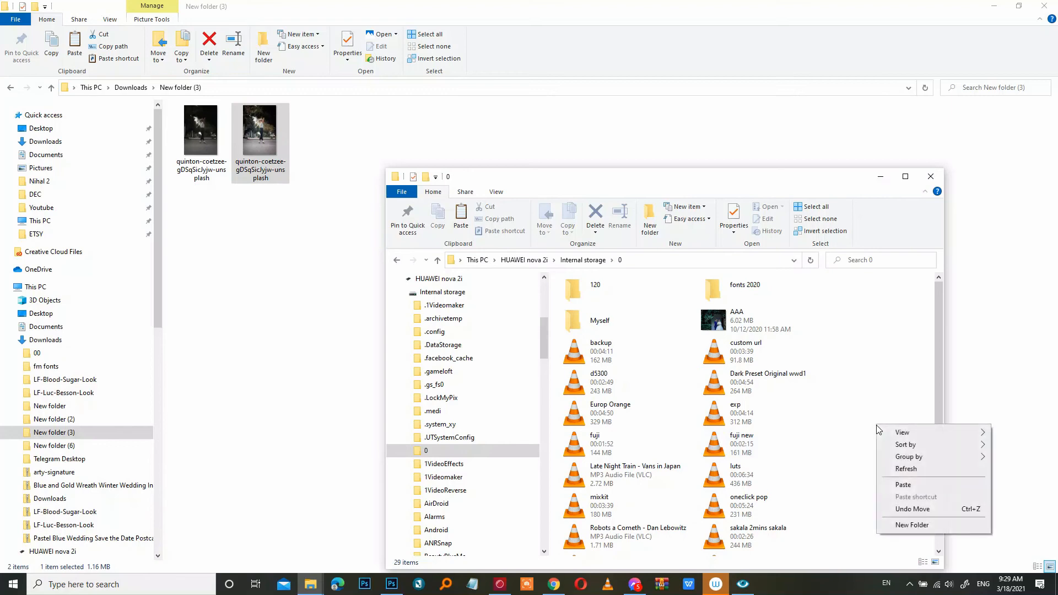
{"action": "left_click", "coordinate": [900, 486]}
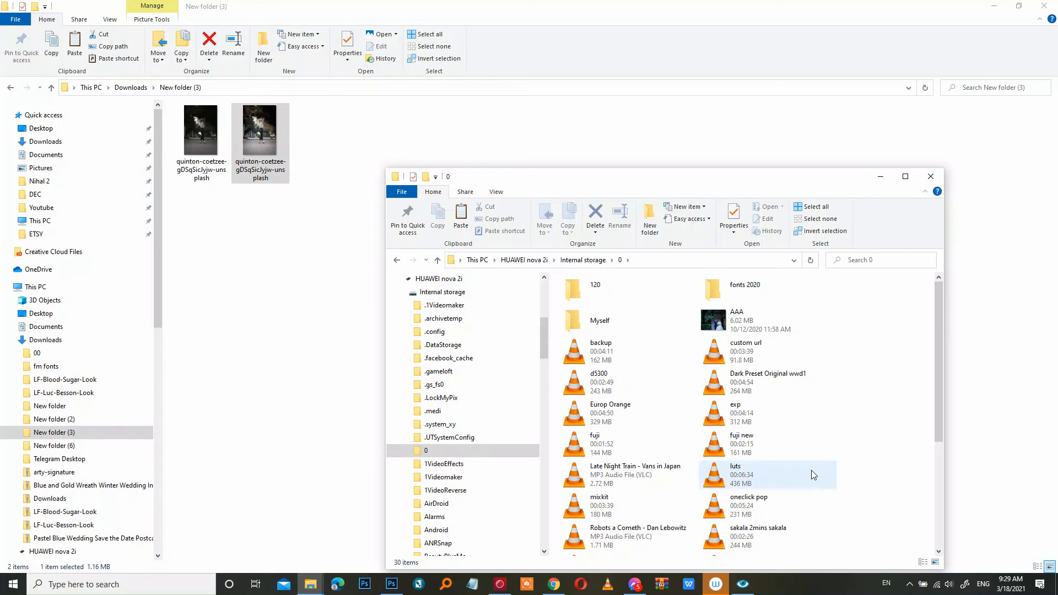
{"action": "scroll", "coordinate": [852, 485], "scroll_direction": "down", "scroll_amount": 3}
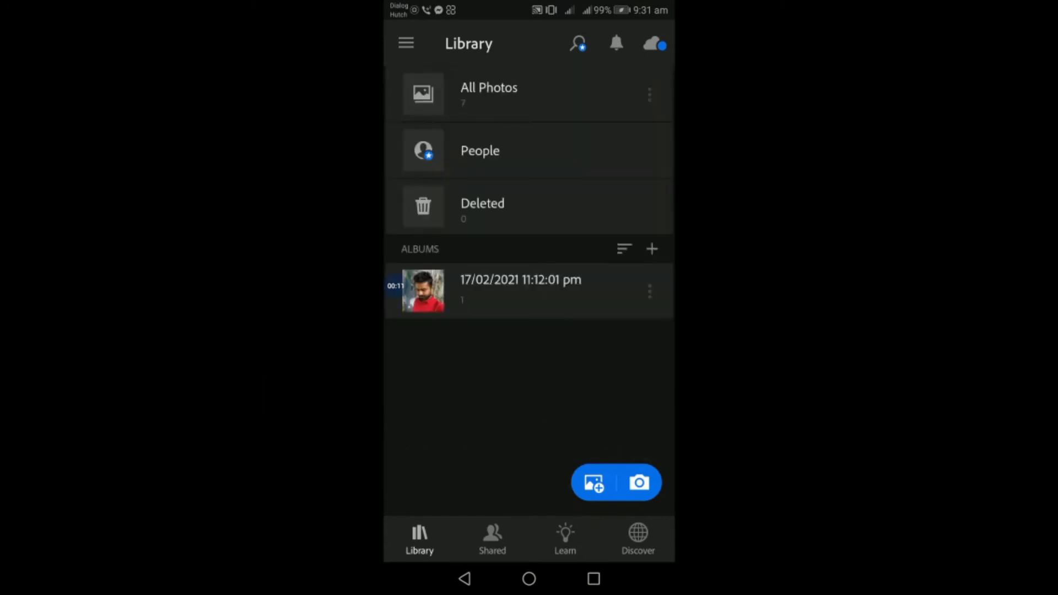
- In Lightroom mobile, open the DNG photo from All Photos and copy its edit settings
{"action": "left_click", "coordinate": [594, 483]}
{"action": "left_click", "coordinate": [489, 94]}
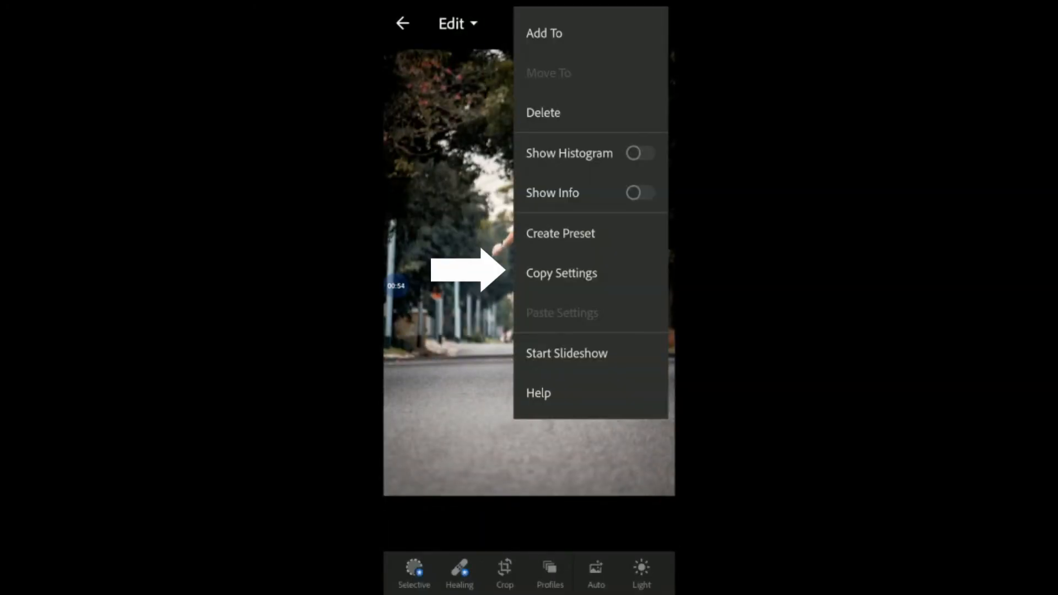
{"action": "left_click", "coordinate": [561, 273]}
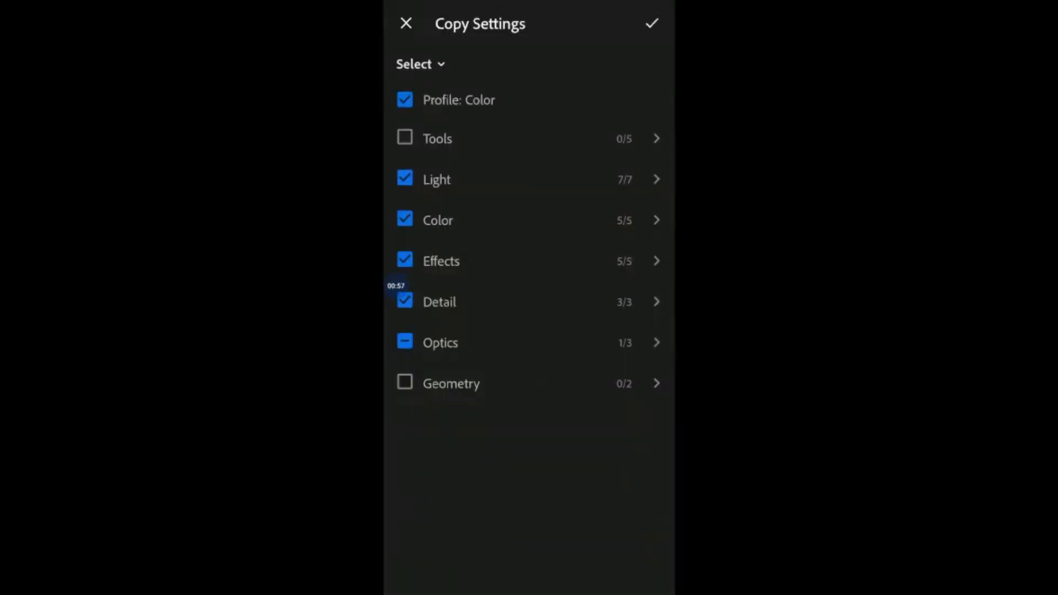
{"action": "left_click", "coordinate": [651, 23]}
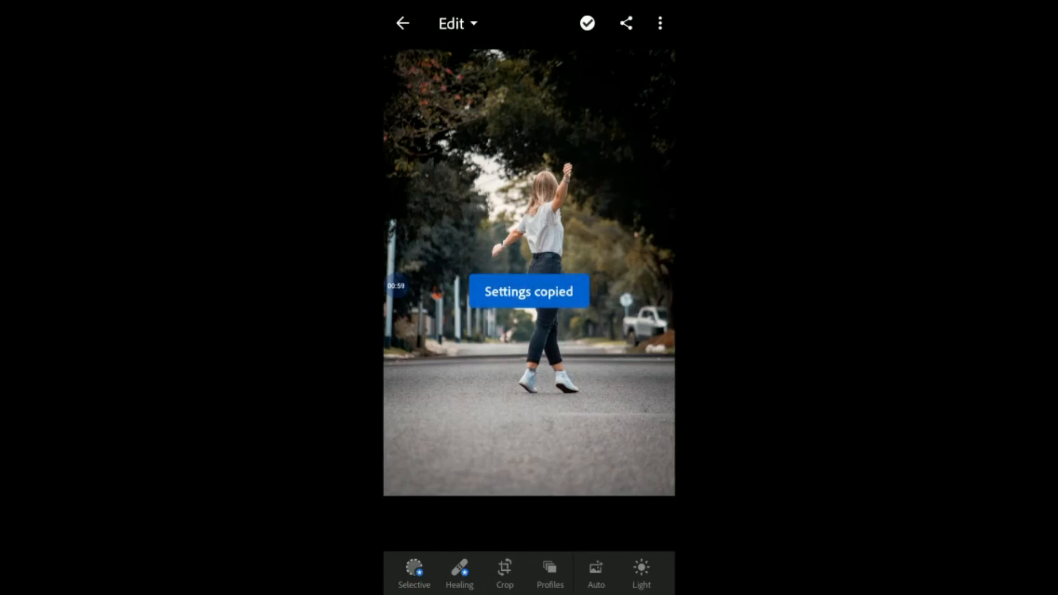
- Open the photo of the woman at the café table for editing
{"action": "left_click", "coordinate": [403, 23]}
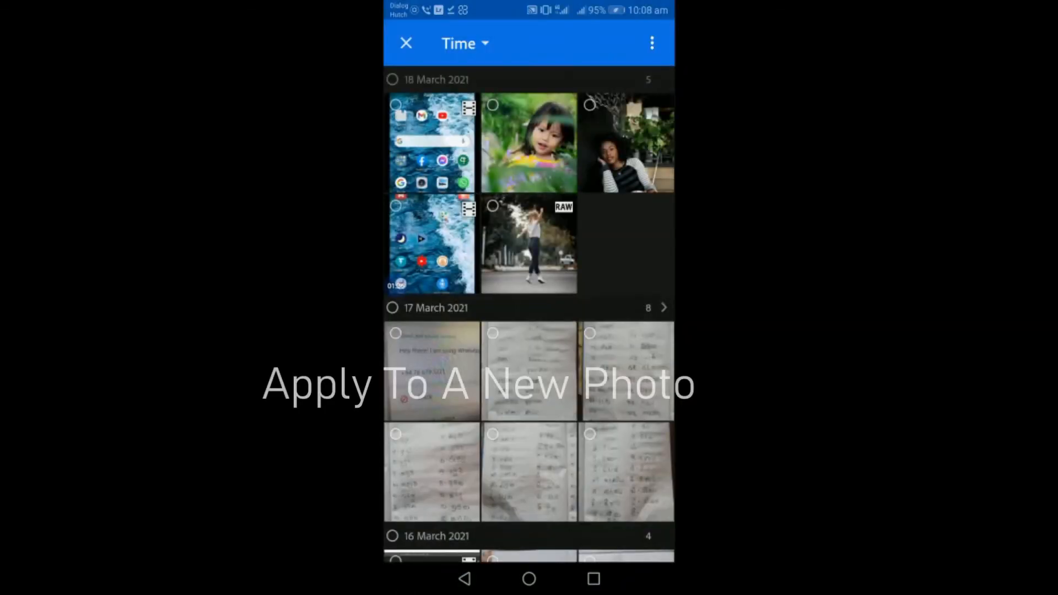
{"action": "left_click", "coordinate": [626, 144]}
{"action": "left_click", "coordinate": [630, 539]}
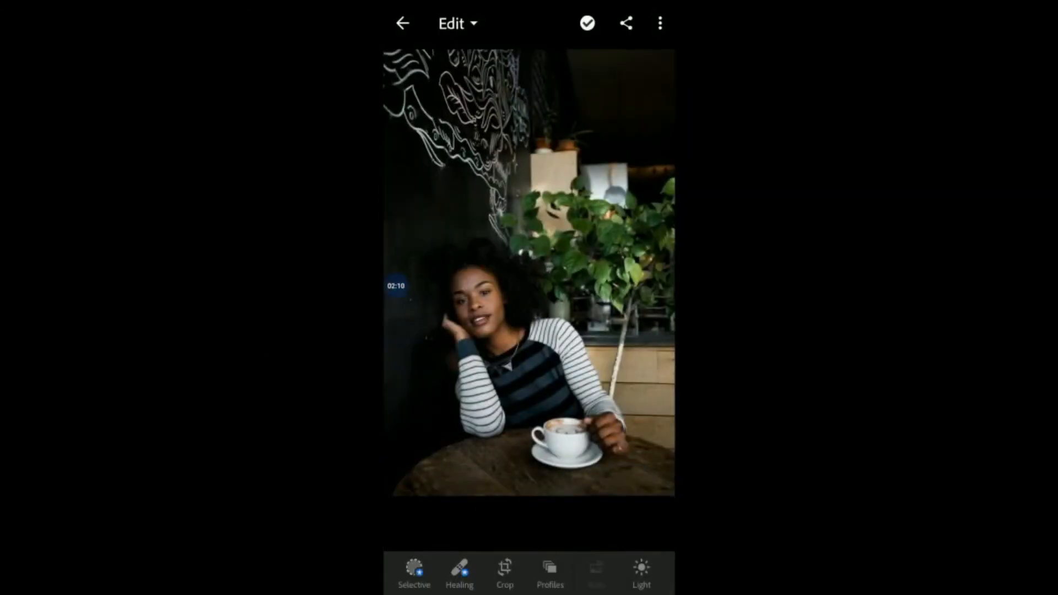
- Paste the copied settings onto the café photo
{"action": "left_click", "coordinate": [659, 23]}
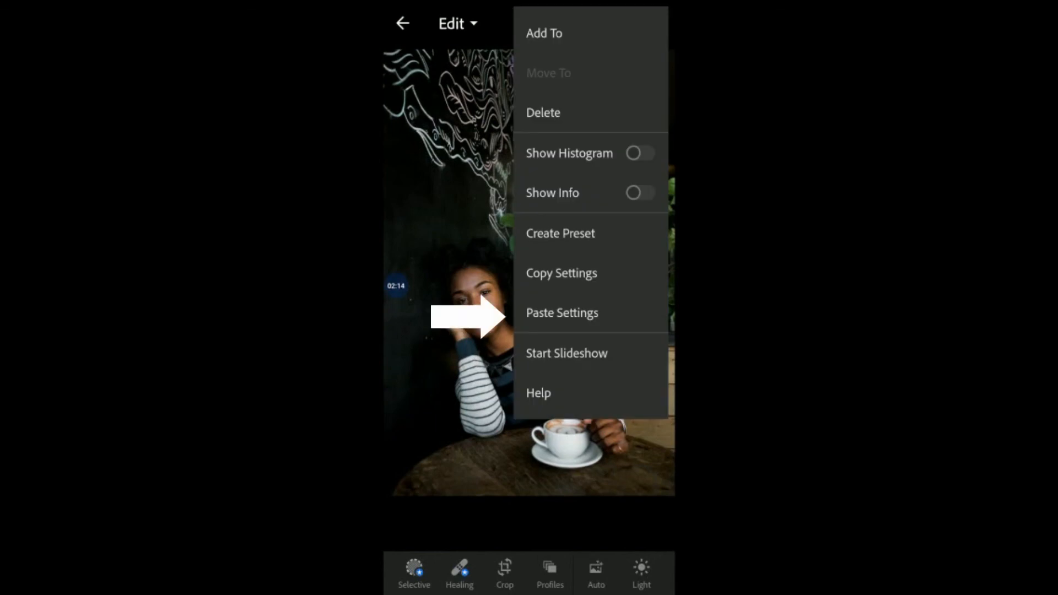
{"action": "left_click", "coordinate": [562, 312]}
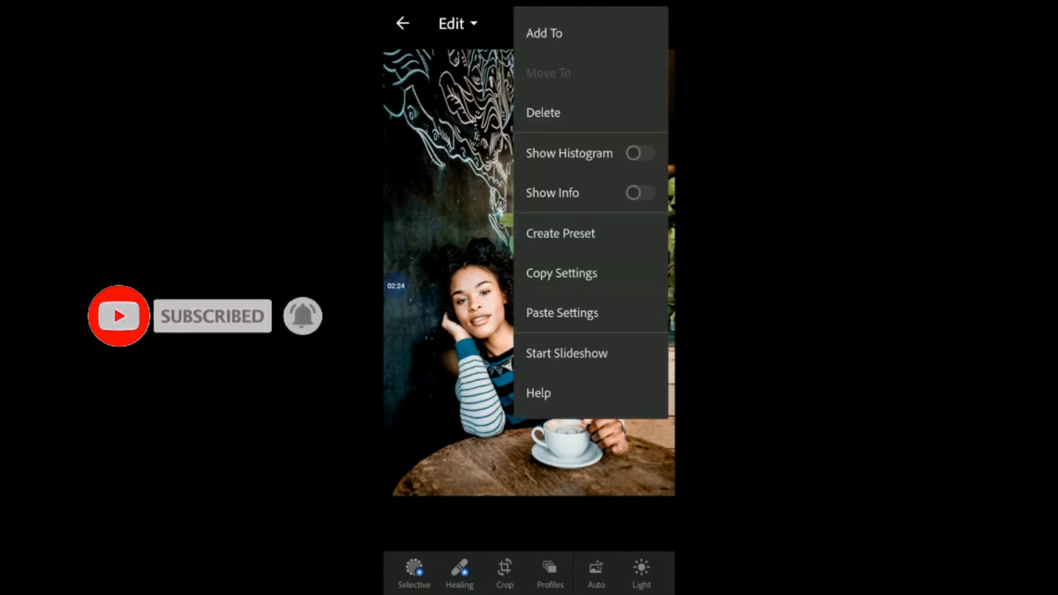
{"action": "key", "text": "Escape"}
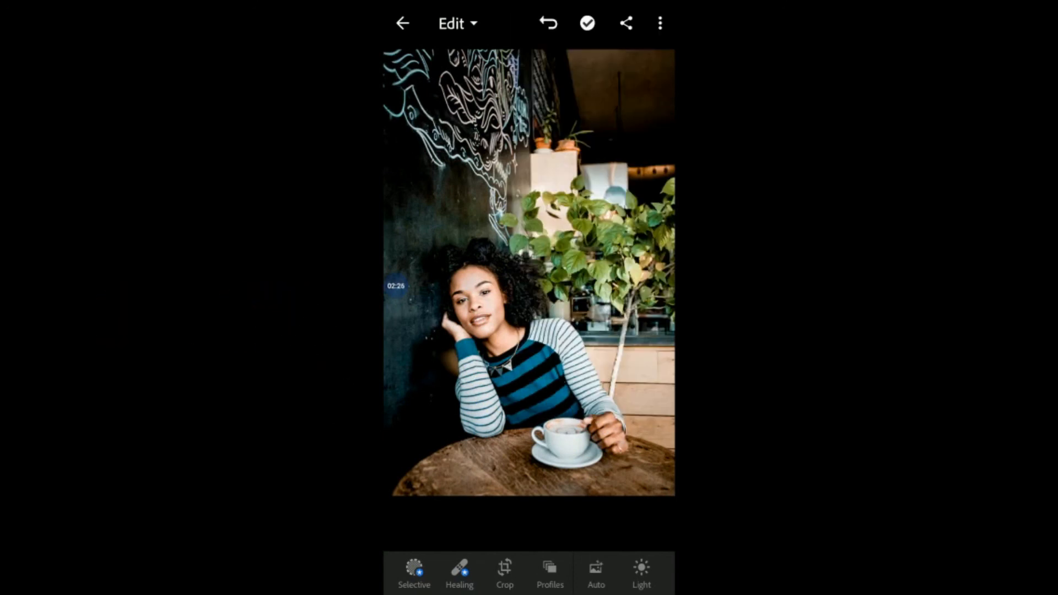